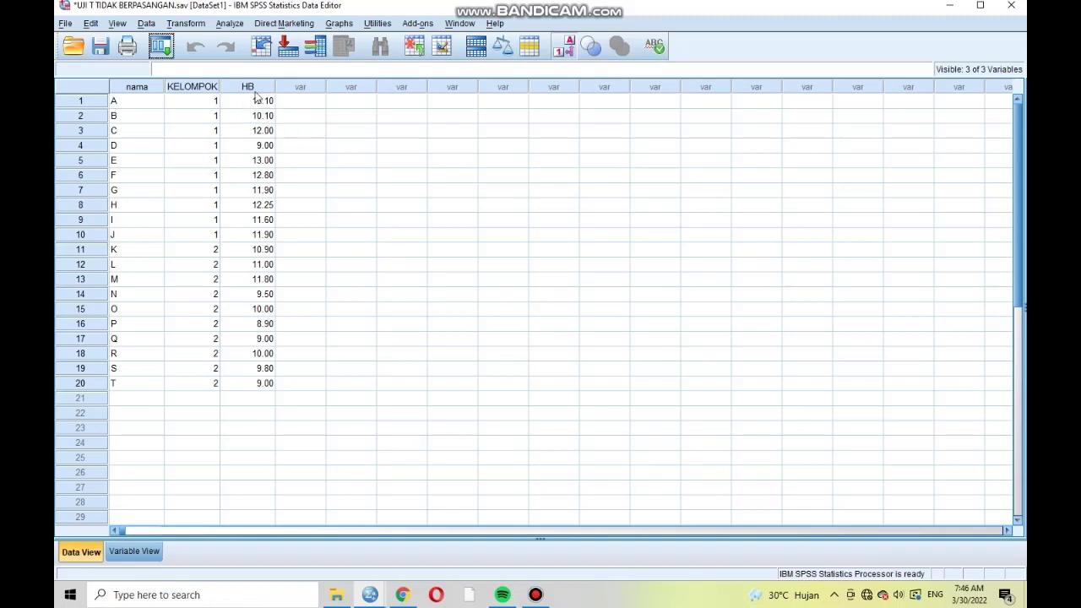
# Set up a freshly reset Explore analysis with Kadar HB [HB] as the dependent variable and Kelompok responden as the factor.
pyautogui.click(236, 28)
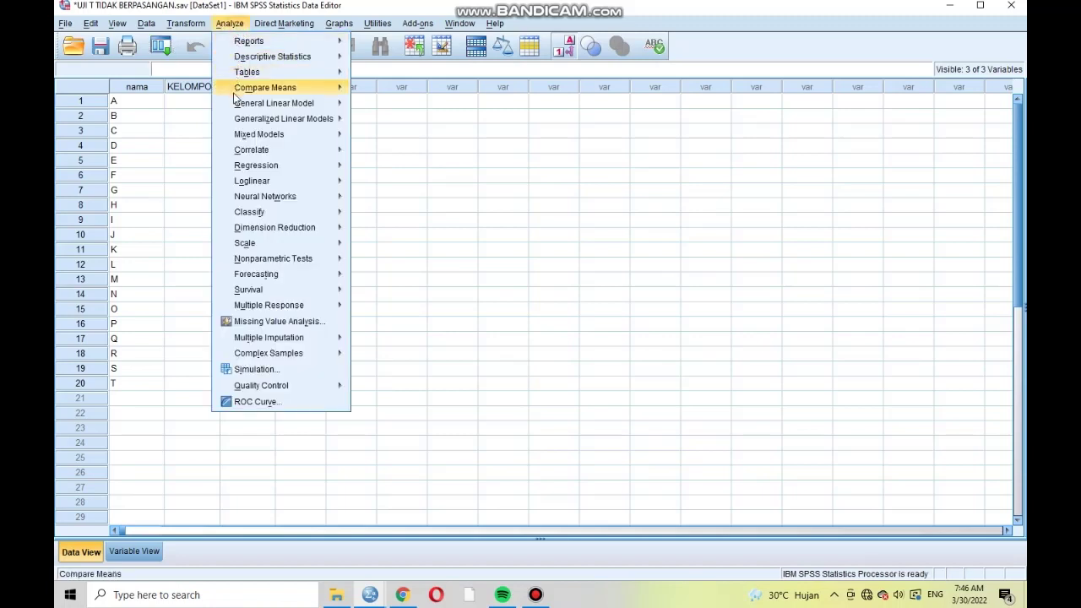
pyautogui.moveTo(261, 71)
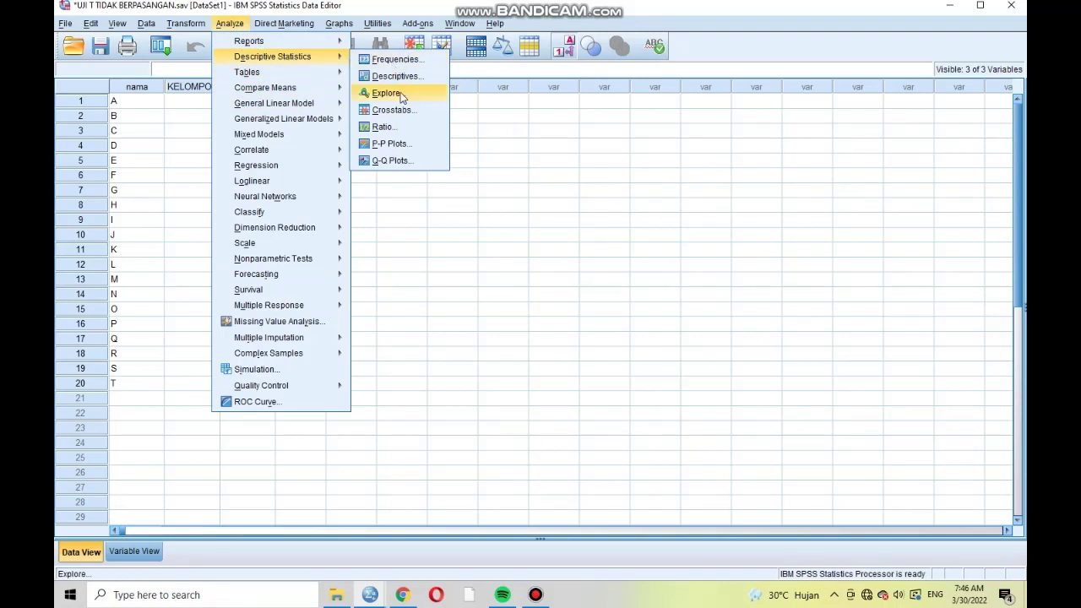
pyautogui.click(402, 95)
pyautogui.click(541, 383)
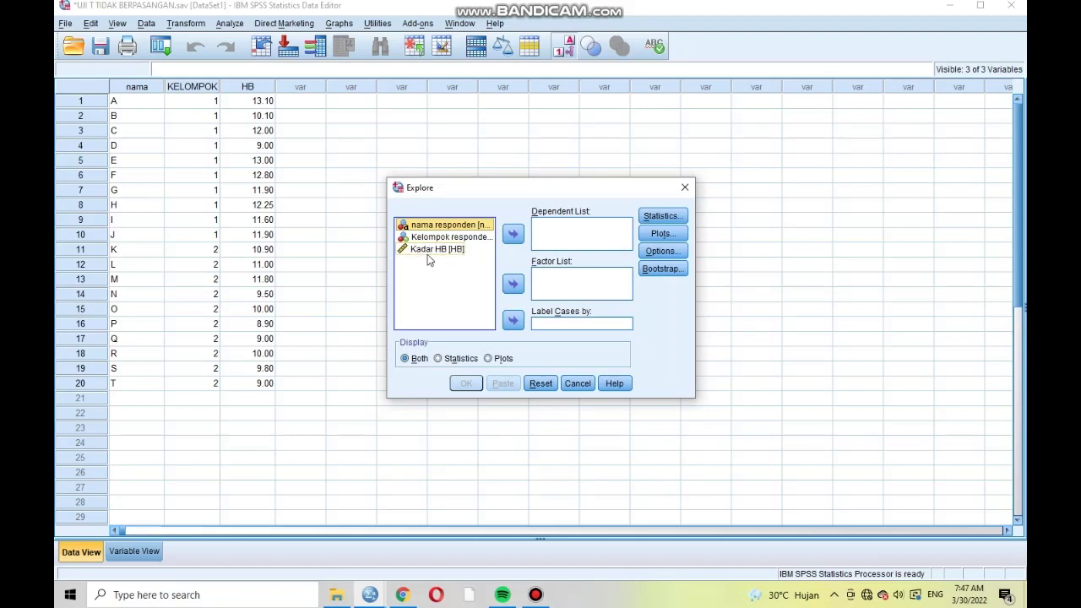
pyautogui.click(428, 252)
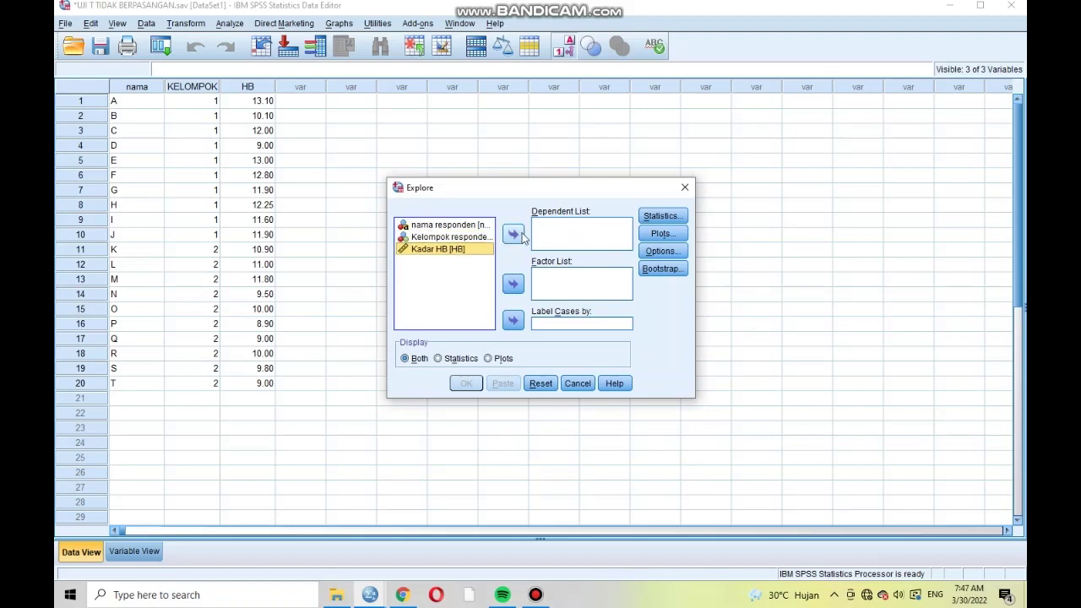
pyautogui.click(513, 234)
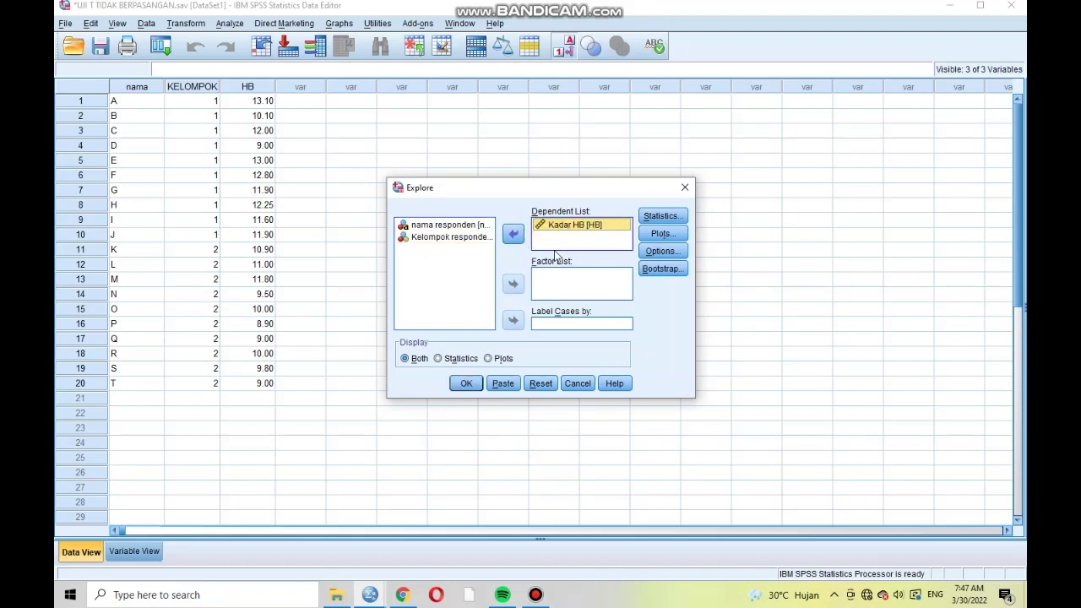
pyautogui.click(453, 239)
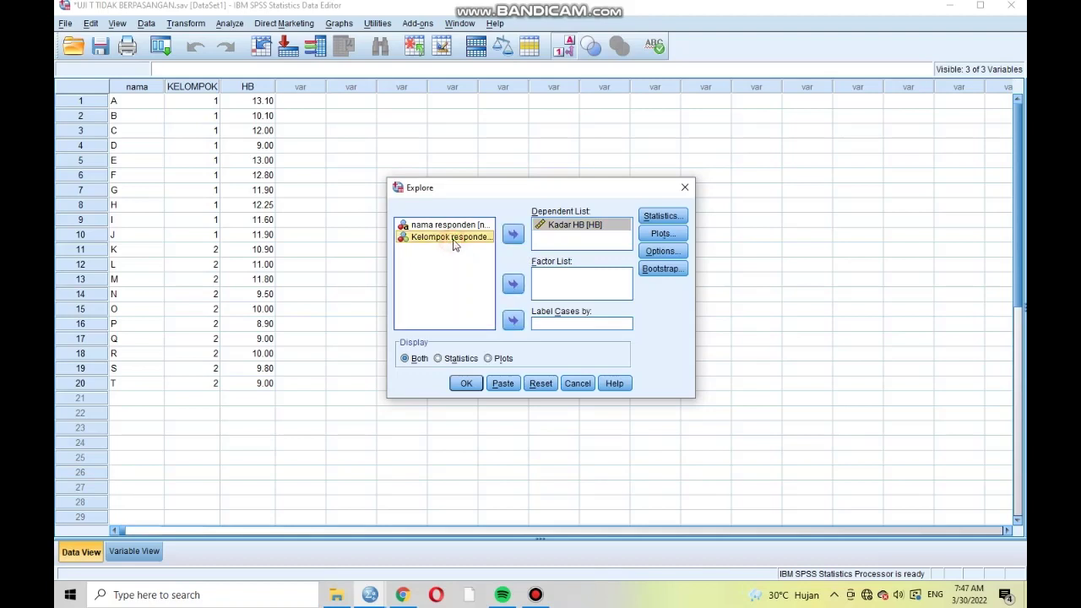
pyautogui.click(513, 286)
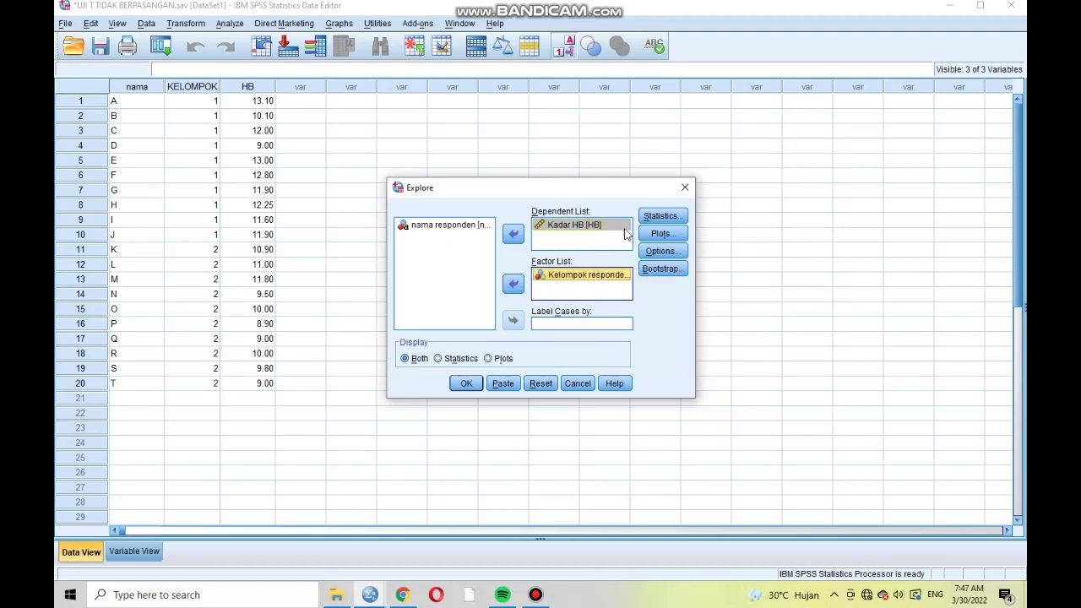
# Enable normality plots with tests for the Explore analysis and run it.
pyautogui.click(676, 235)
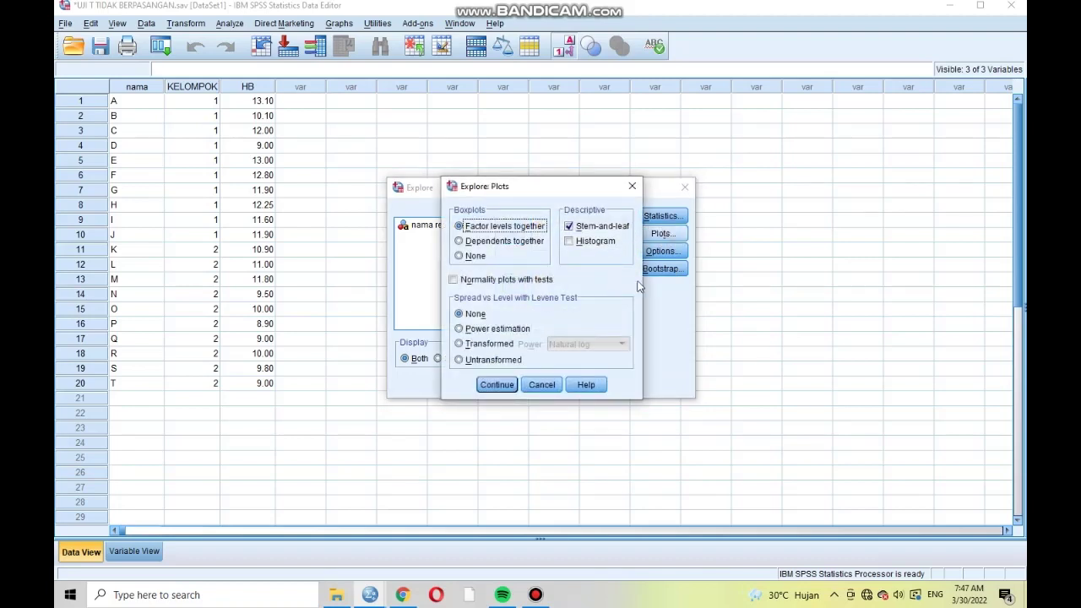
pyautogui.click(454, 279)
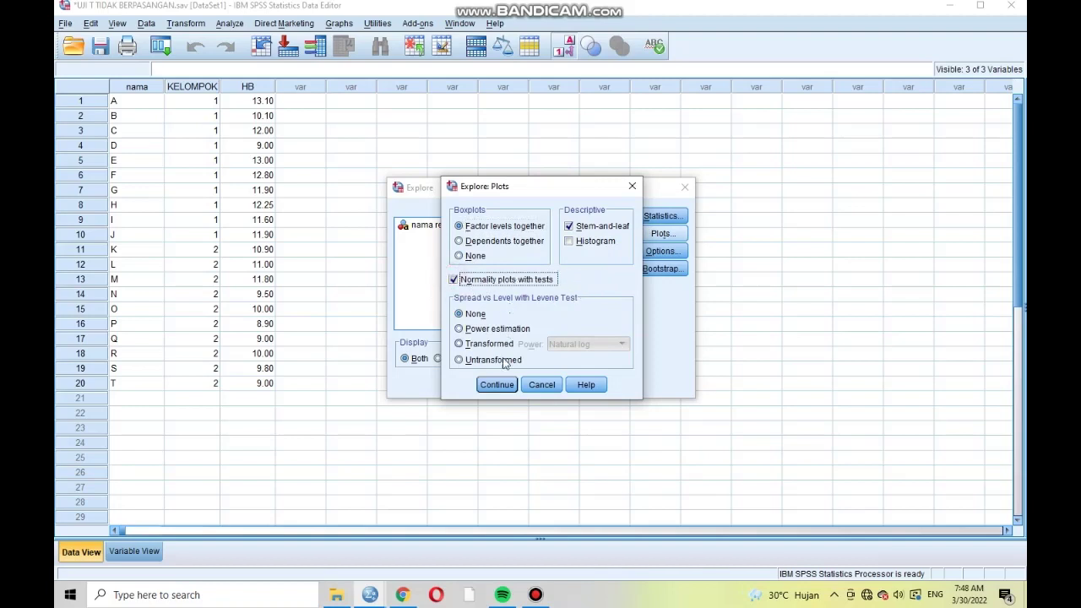
pyautogui.click(497, 387)
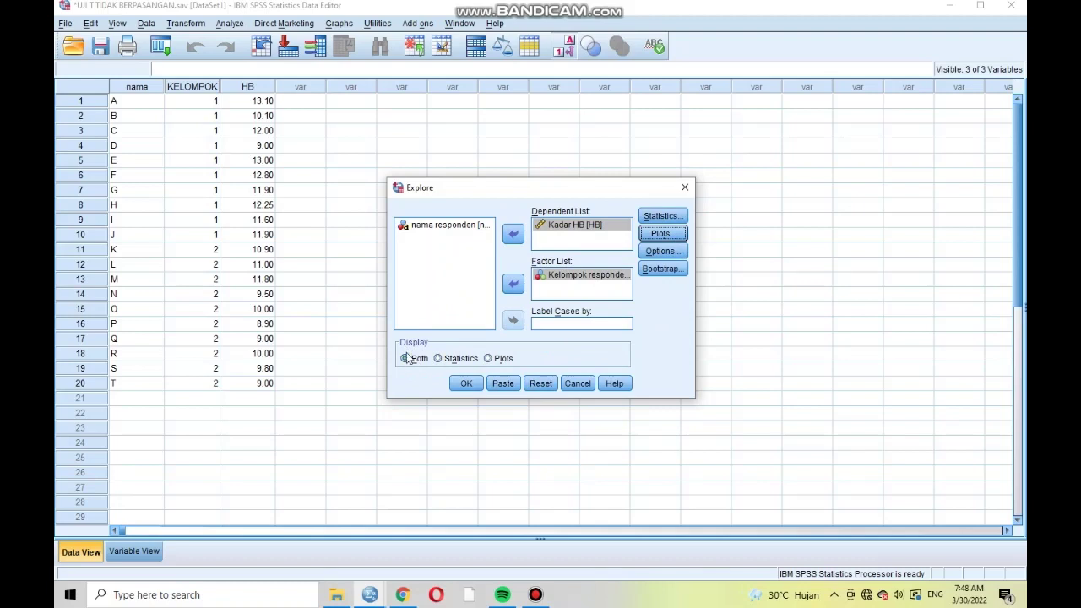
pyautogui.click(466, 386)
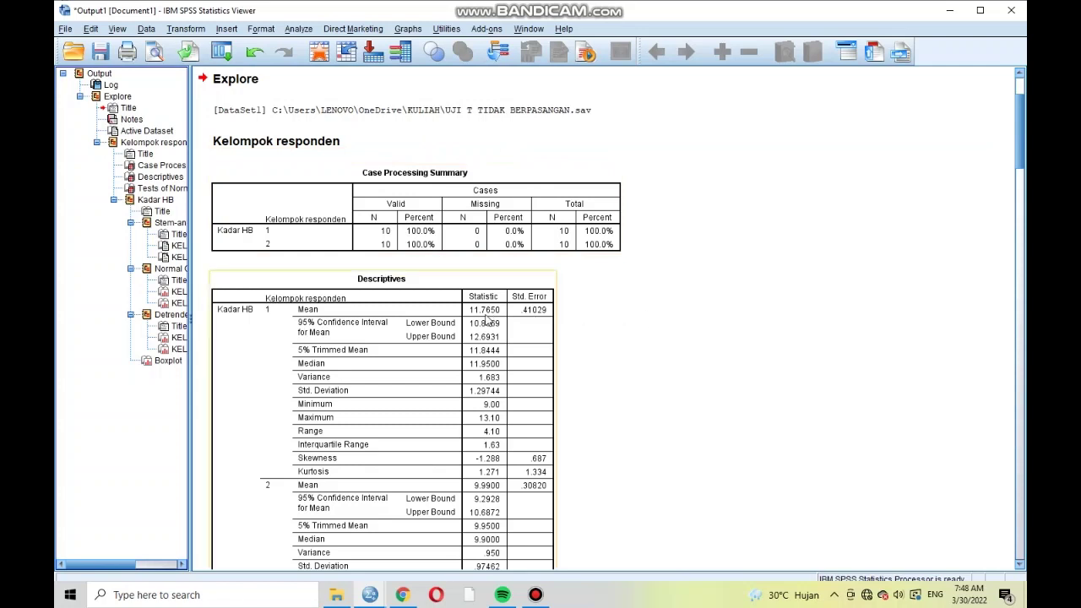
# Examine the Descriptives and Tests of Normality tables for Kadar HB, including the Shapiro-Wilk significance of both groups.
pyautogui.scroll(-3, 465, 315)
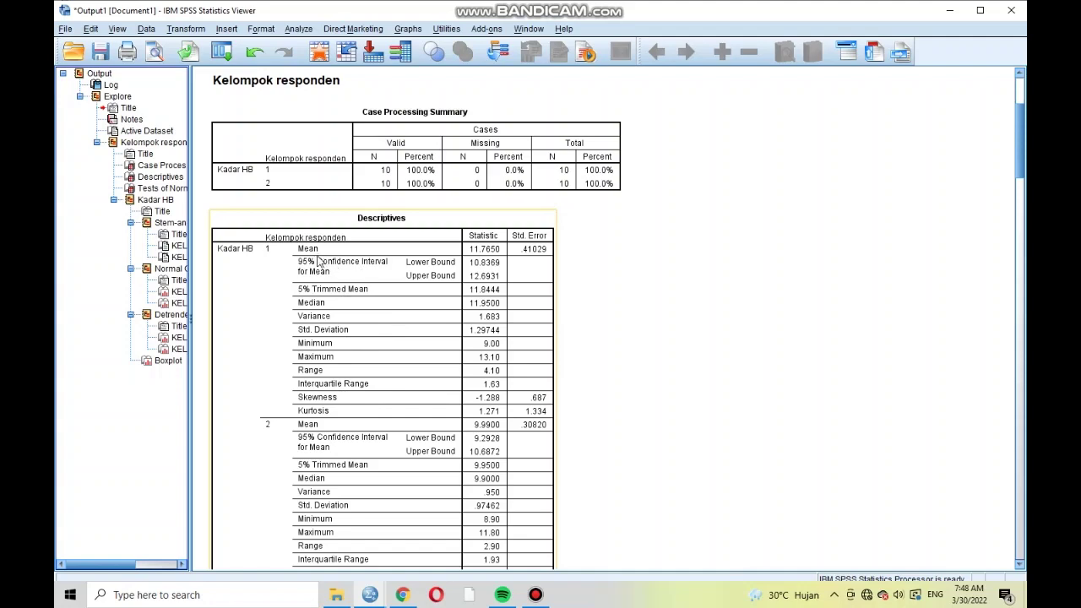
pyautogui.scroll(-3, 325, 444)
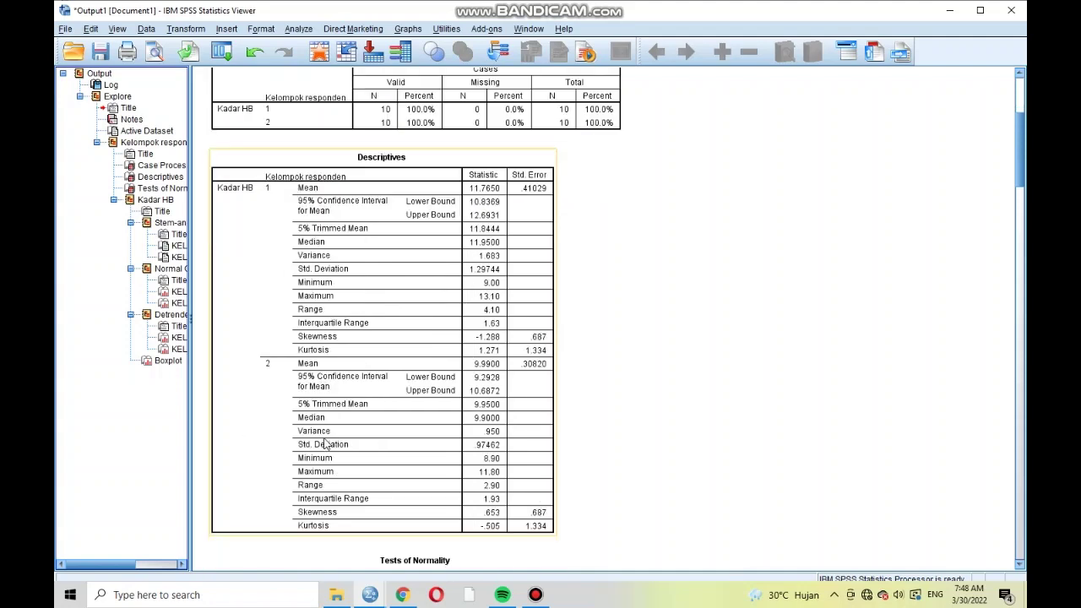
pyautogui.scroll(-6, 326, 448)
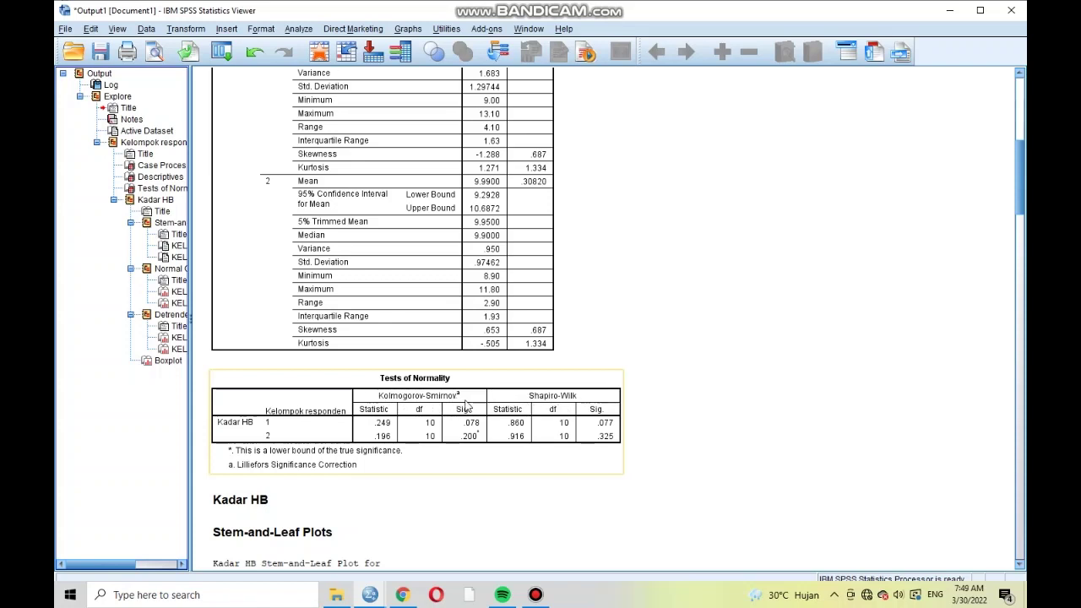
pyautogui.click(333, 334)
pyautogui.click(204, 193)
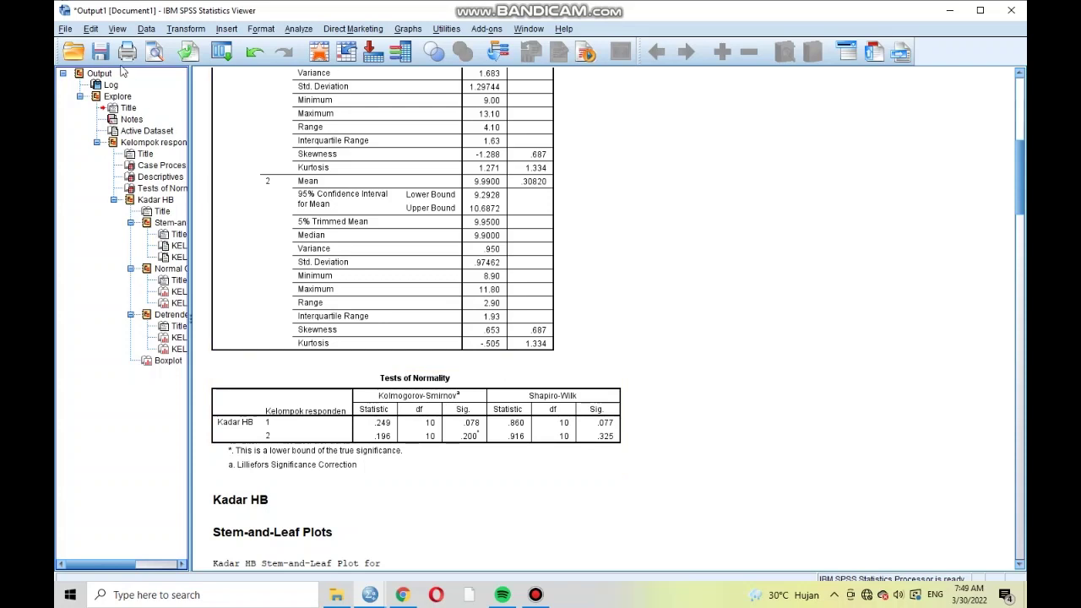
pyautogui.click(467, 418)
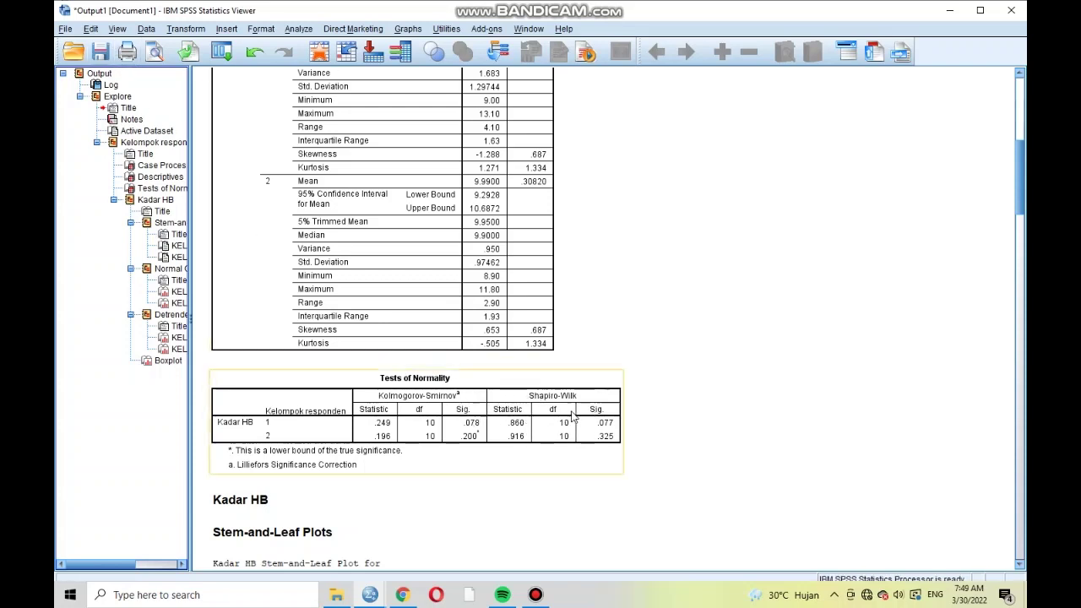
pyautogui.scroll(-3, 578, 414)
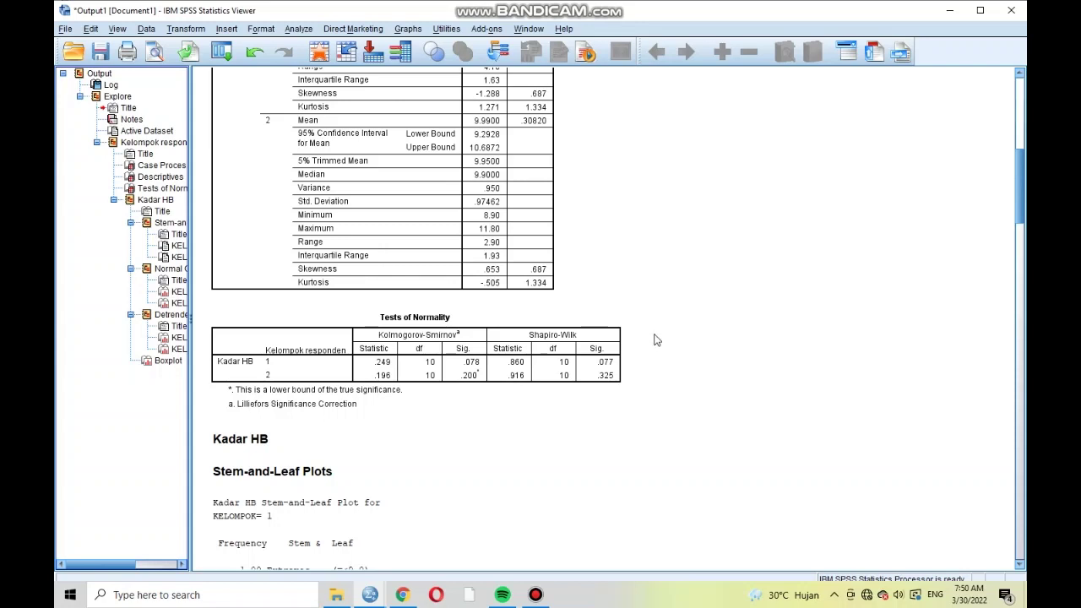
pyautogui.click(602, 361)
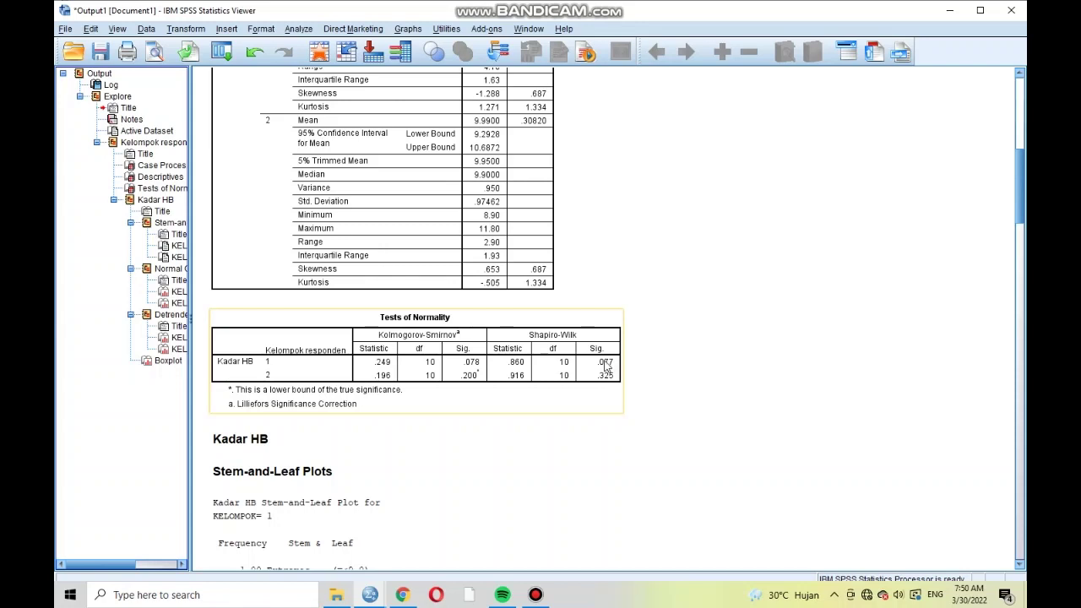
pyautogui.click(667, 385)
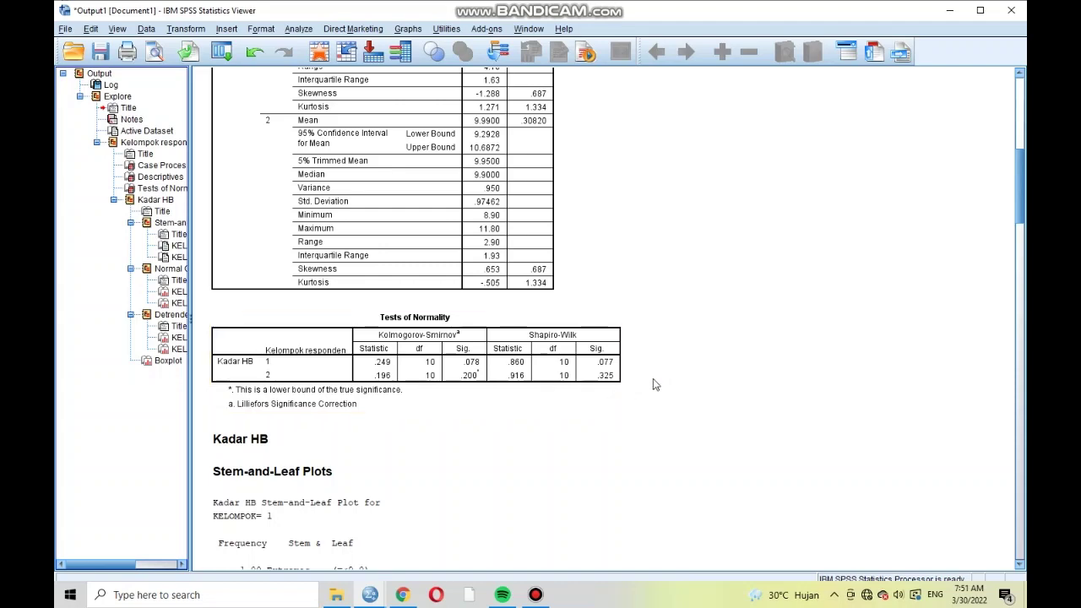
pyautogui.scroll(-1, 611, 305)
pyautogui.scroll(-4, 610, 301)
pyautogui.scroll(7, 610, 301)
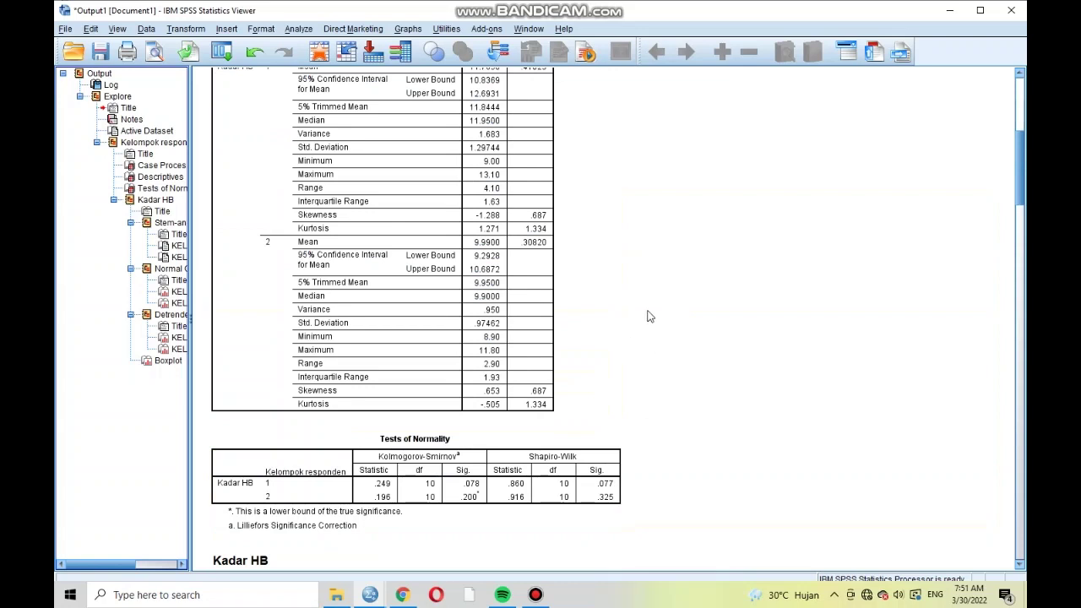
pyautogui.click(402, 236)
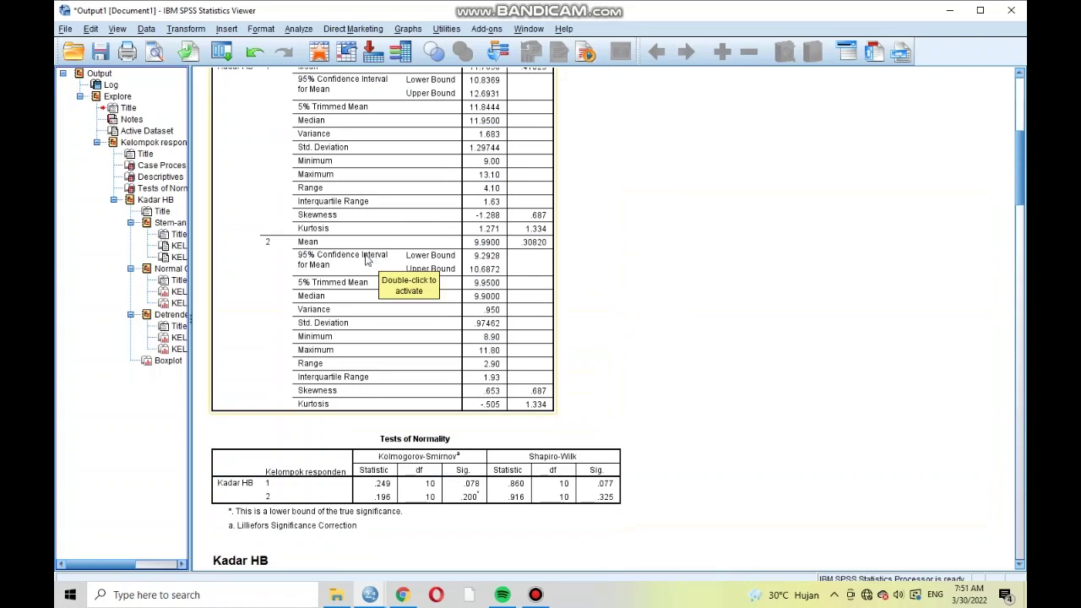
pyautogui.click(470, 435)
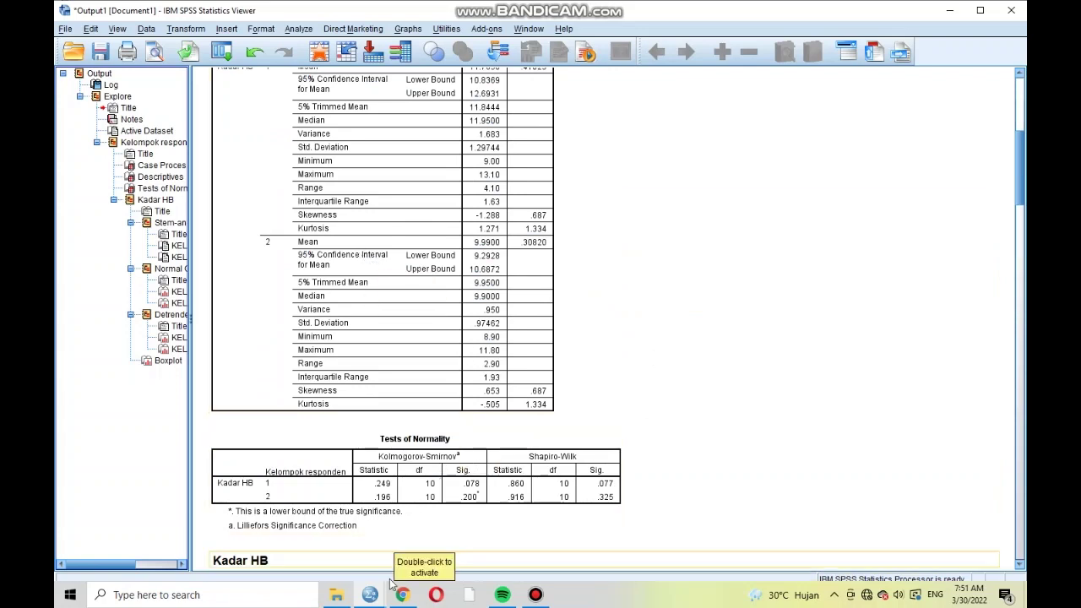
# From the UJI T TIDAK BERPASANGAN dataset, set up an Independent-Samples T Test with Kadar HB as test variable and Kelompok responden as grouping variable.
pyautogui.moveTo(369, 595)
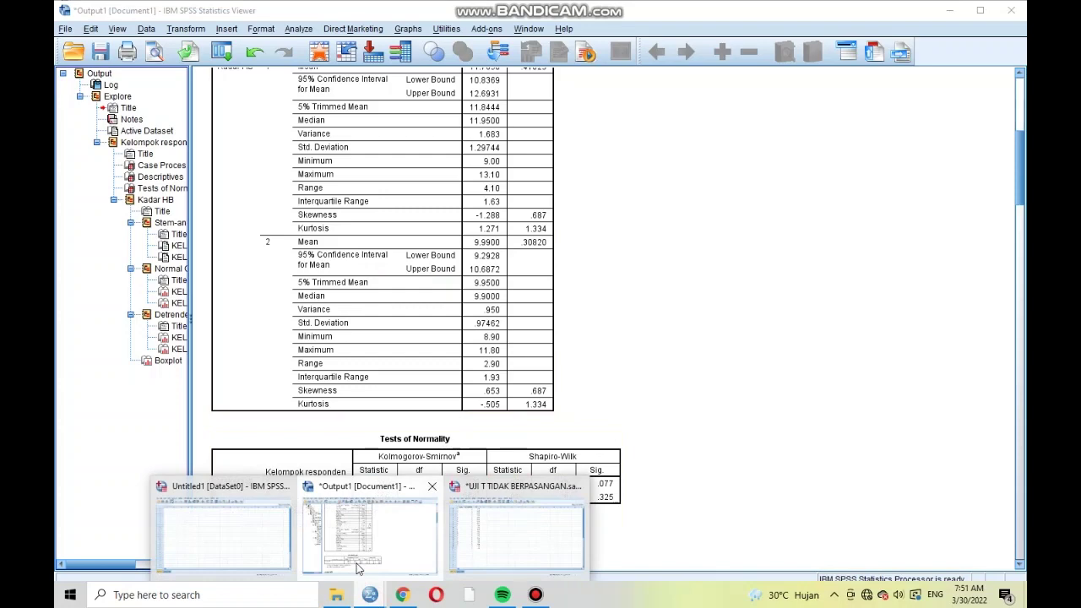
pyautogui.click(490, 517)
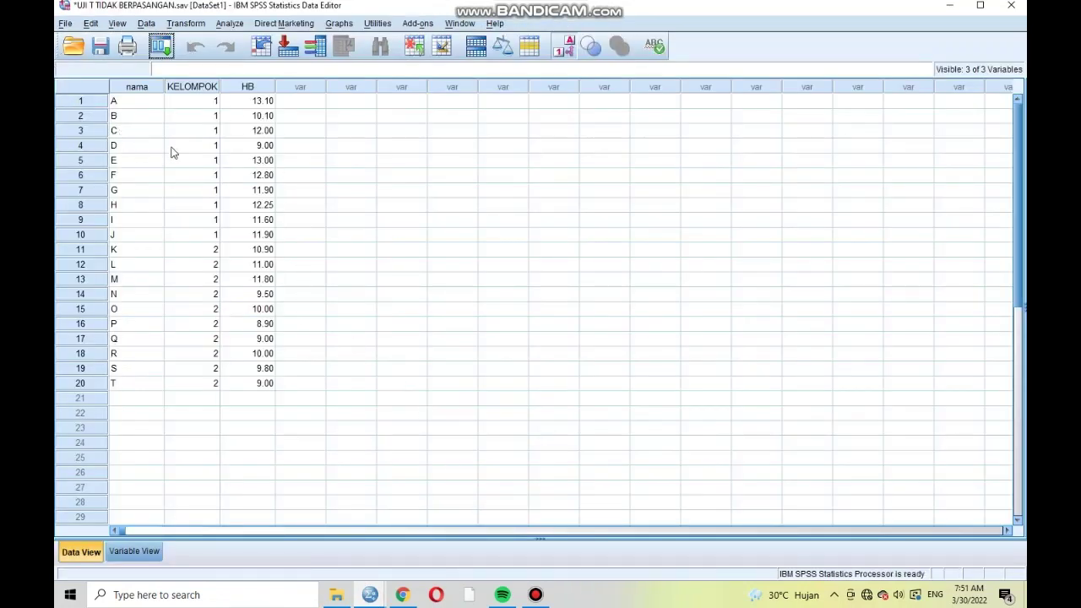
pyautogui.click(230, 26)
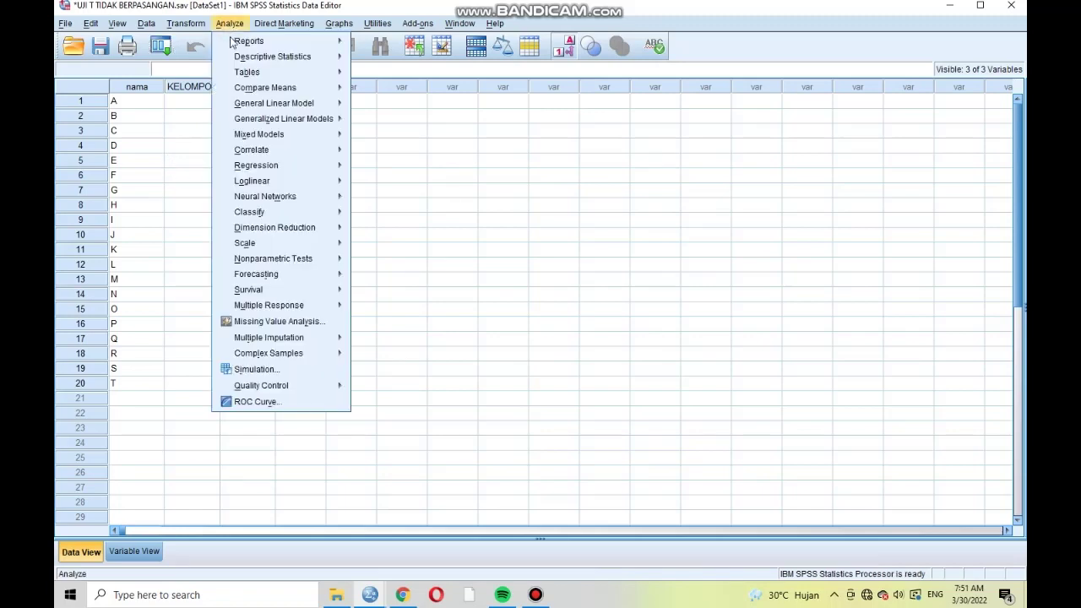
pyautogui.moveTo(270, 85)
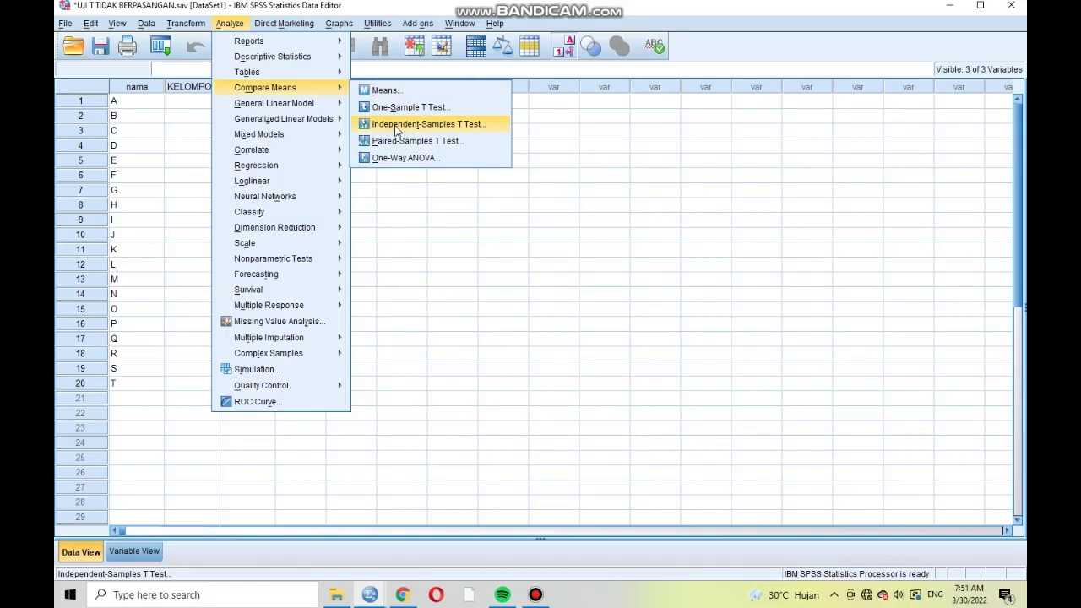
pyautogui.click(396, 127)
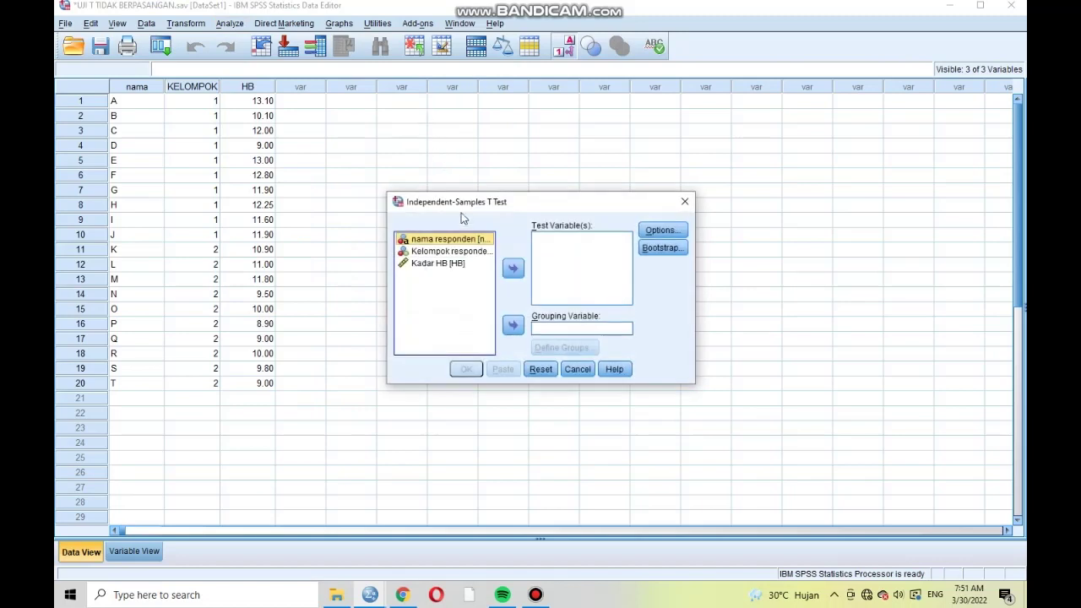
pyautogui.click(447, 266)
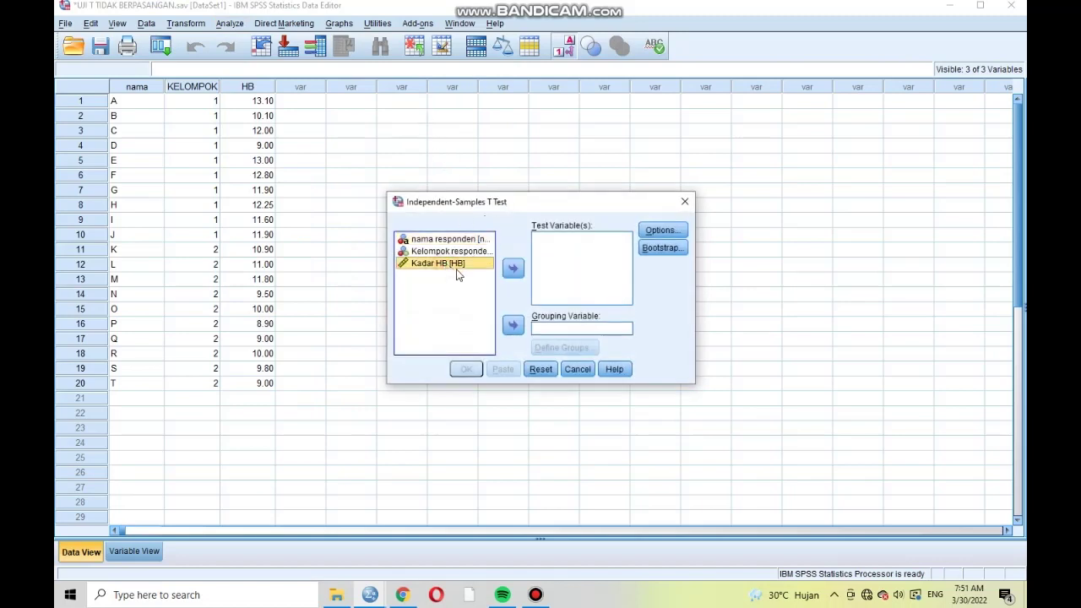
pyautogui.click(512, 269)
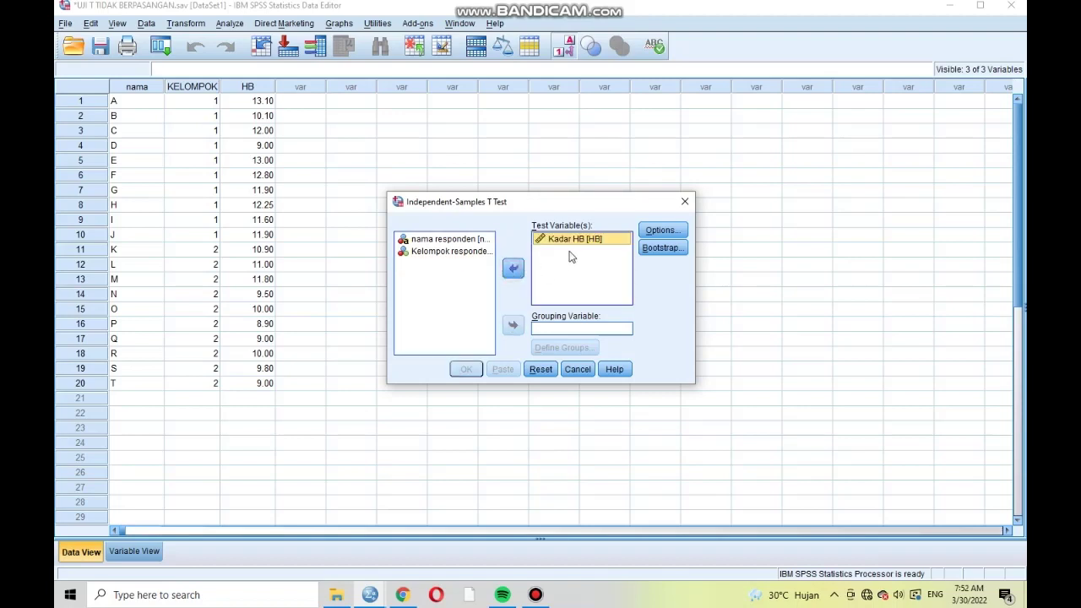
pyautogui.click(440, 252)
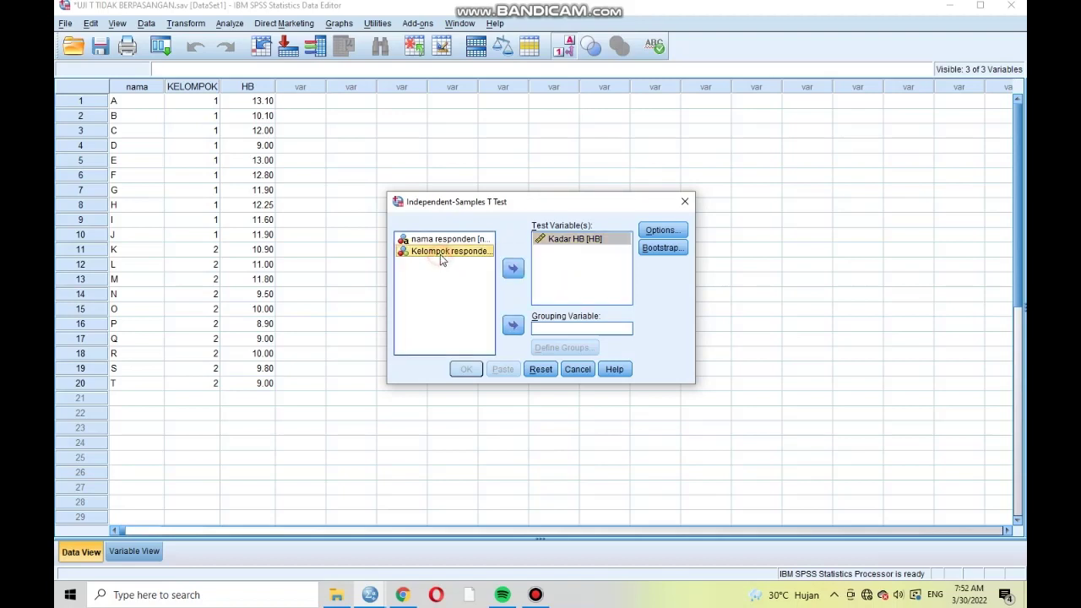
pyautogui.click(514, 326)
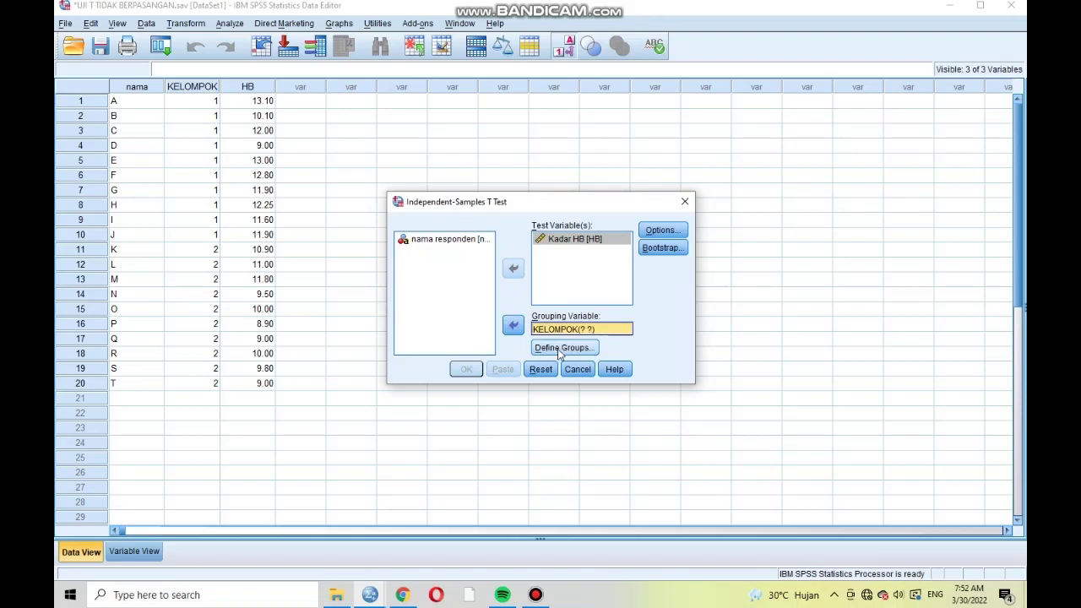
# Define the grouping variable's groups with specified values 1 for Group 1 and 2 for Group 2.
pyautogui.click(558, 355)
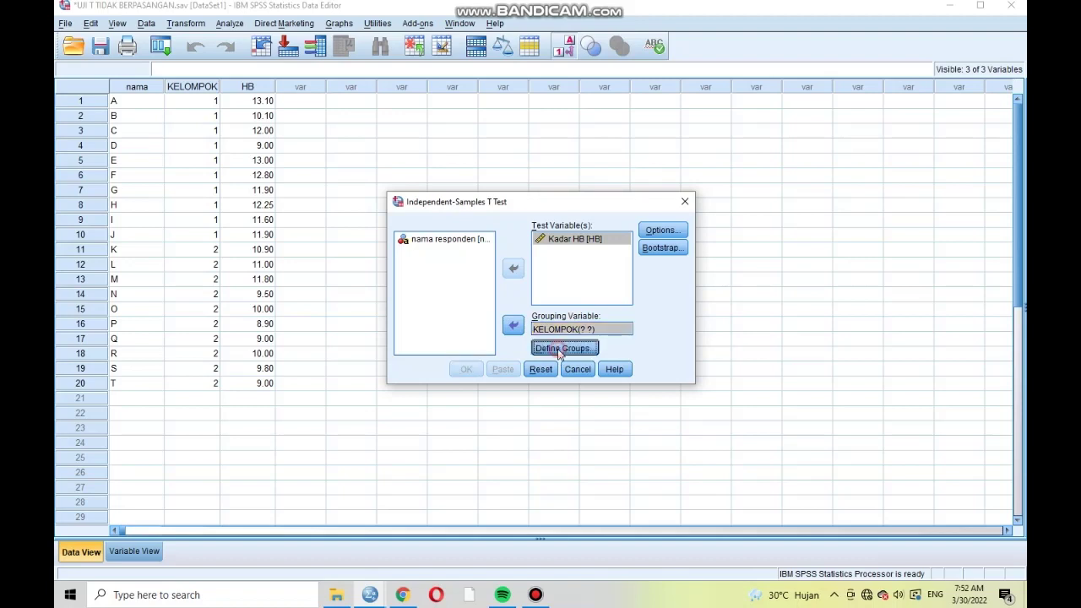
pyautogui.click(550, 272)
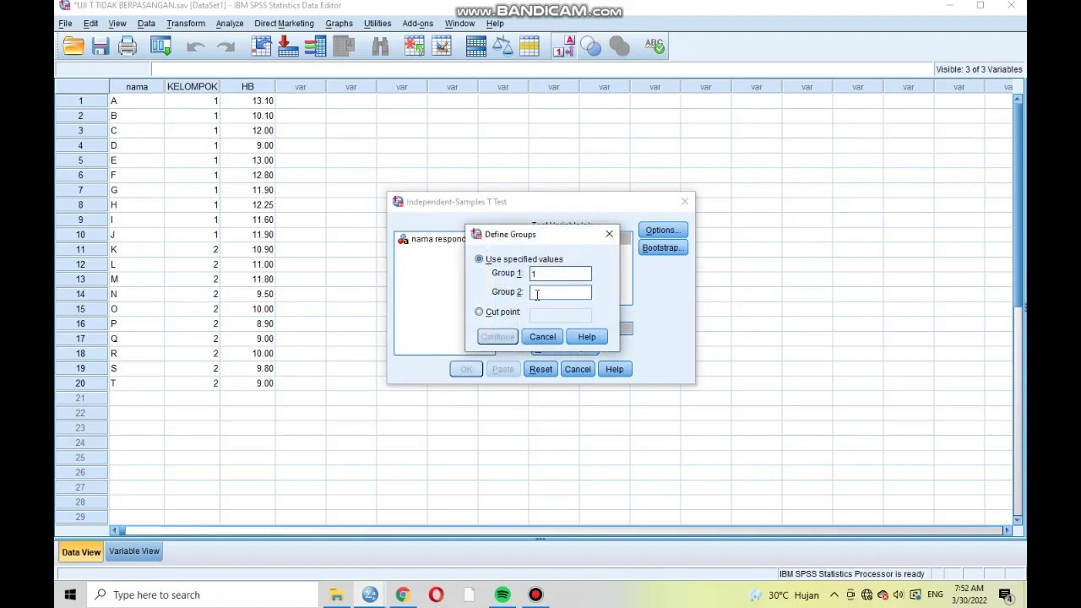
pyautogui.click(536, 294)
pyautogui.write('2')
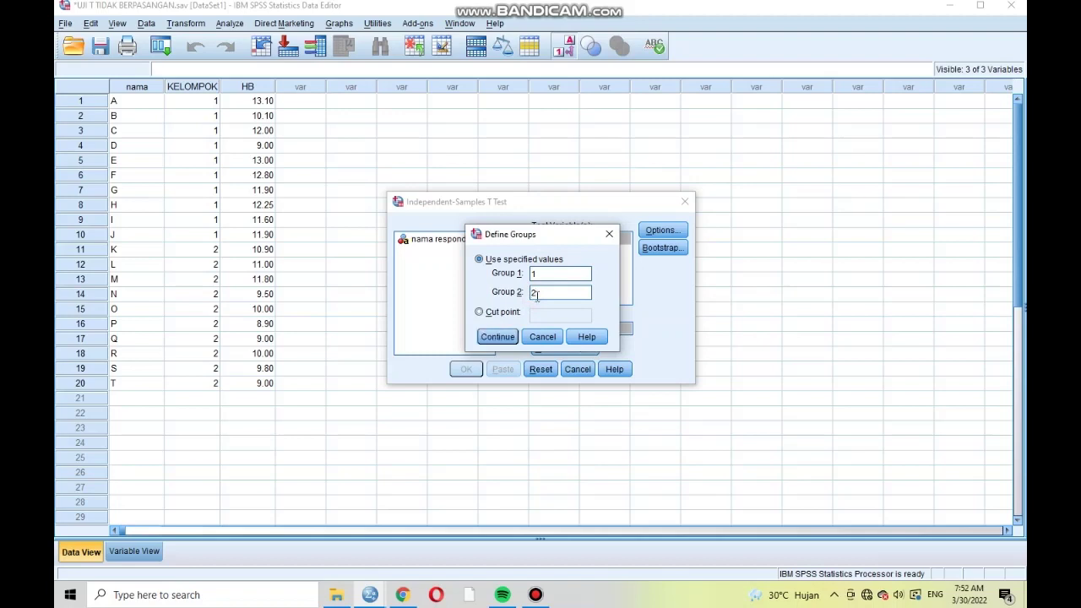
pyautogui.click(497, 337)
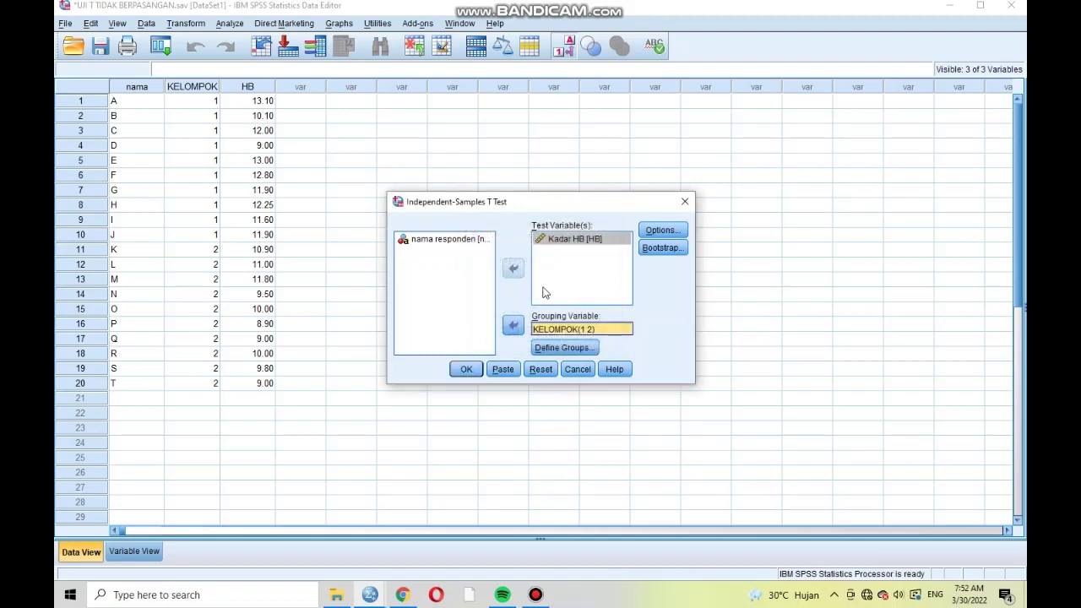
# Run the Independent-Samples T Test on Kadar HB and bring its complete output tables into view.
pyautogui.click(467, 370)
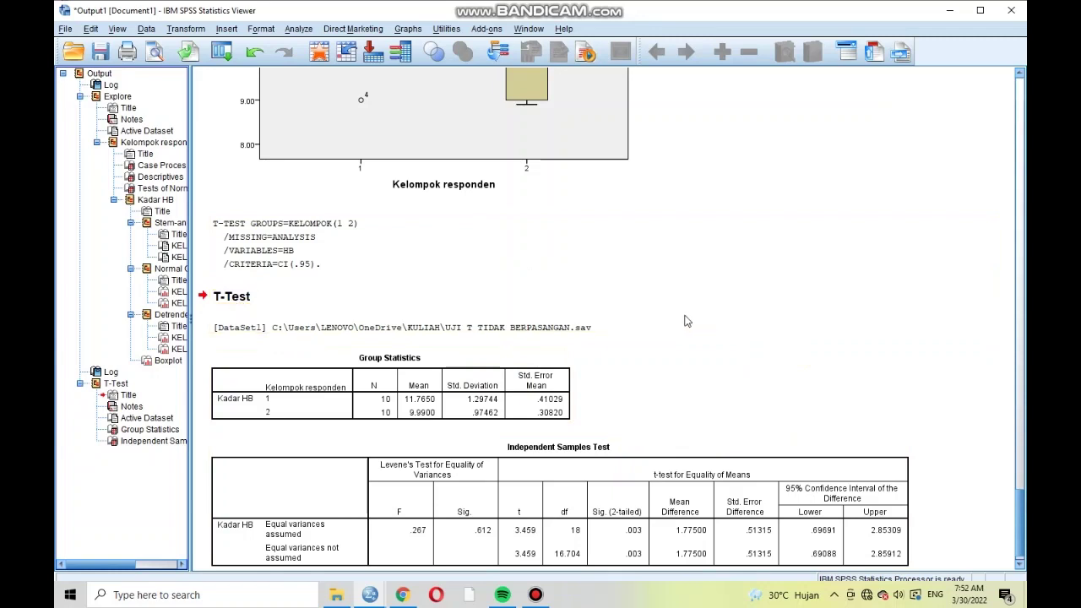
pyautogui.scroll(-1, 688, 330)
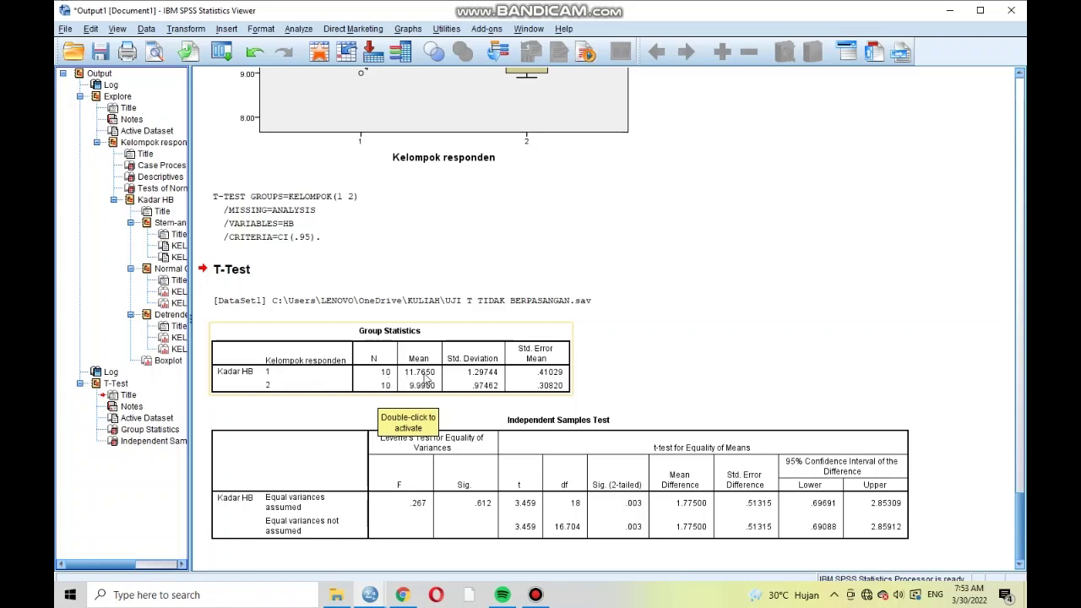
# Examine the Group Statistics and Independent Samples Test tables for Kadar HB, including the group means, Levene's test and two-tailed significance.
pyautogui.press('Up')
pyautogui.press('Up')
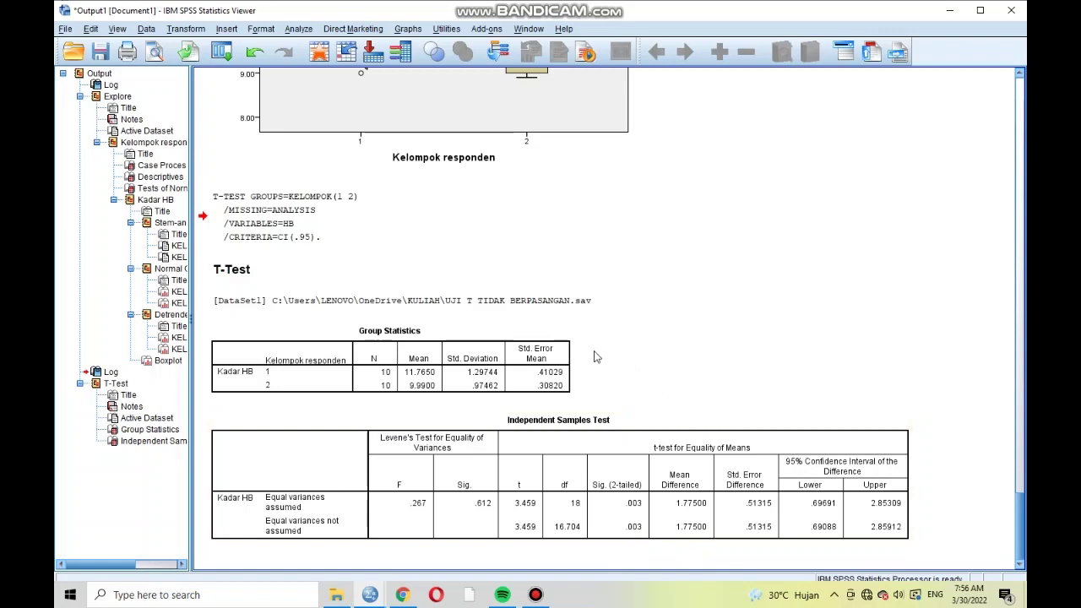
pyautogui.click(749, 411)
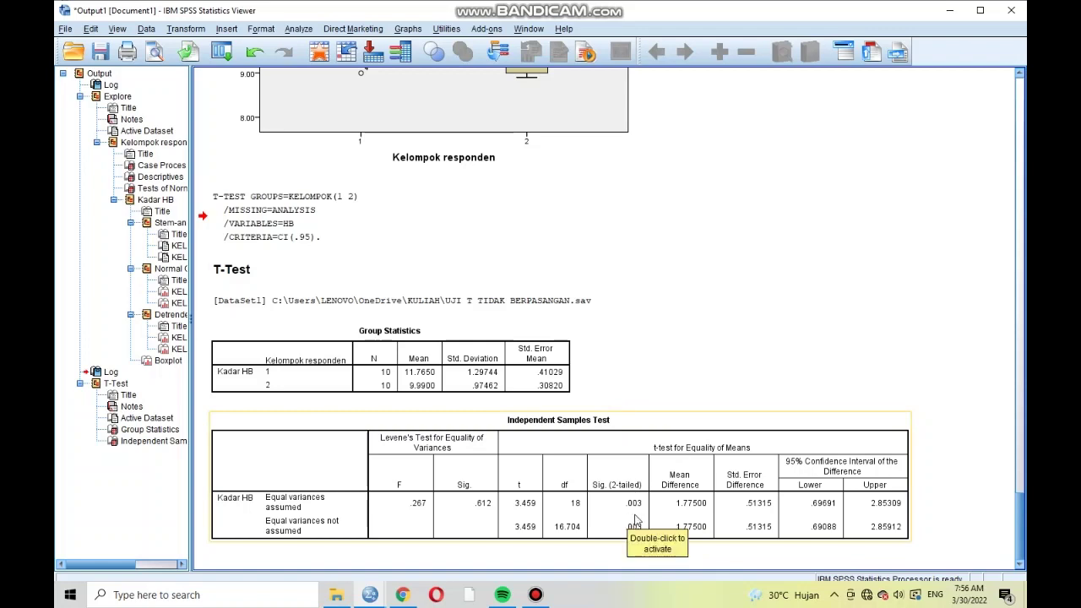
pyautogui.click(660, 380)
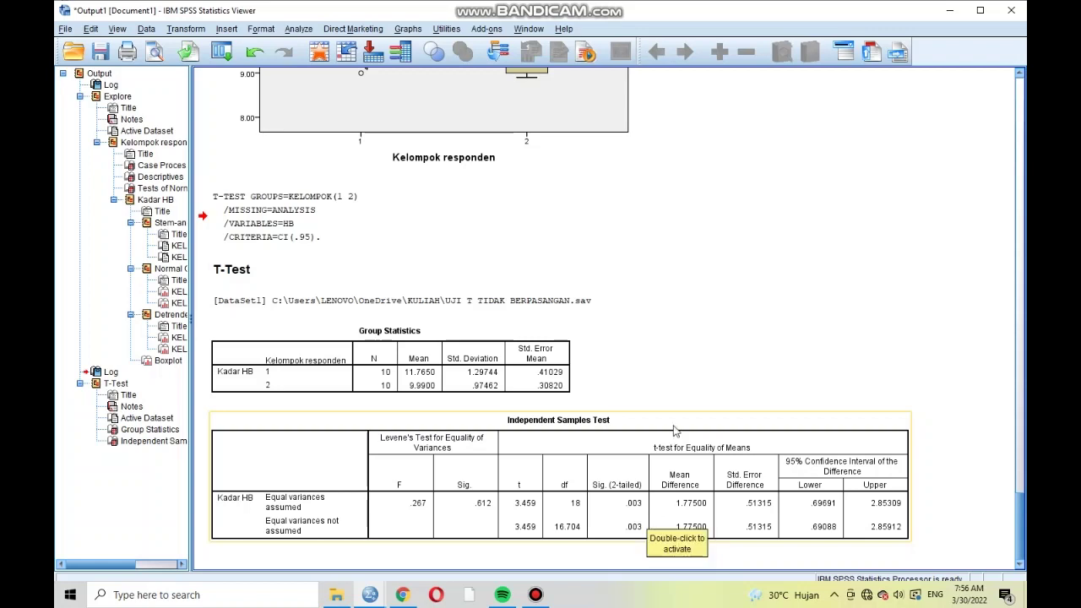
pyautogui.click(613, 338)
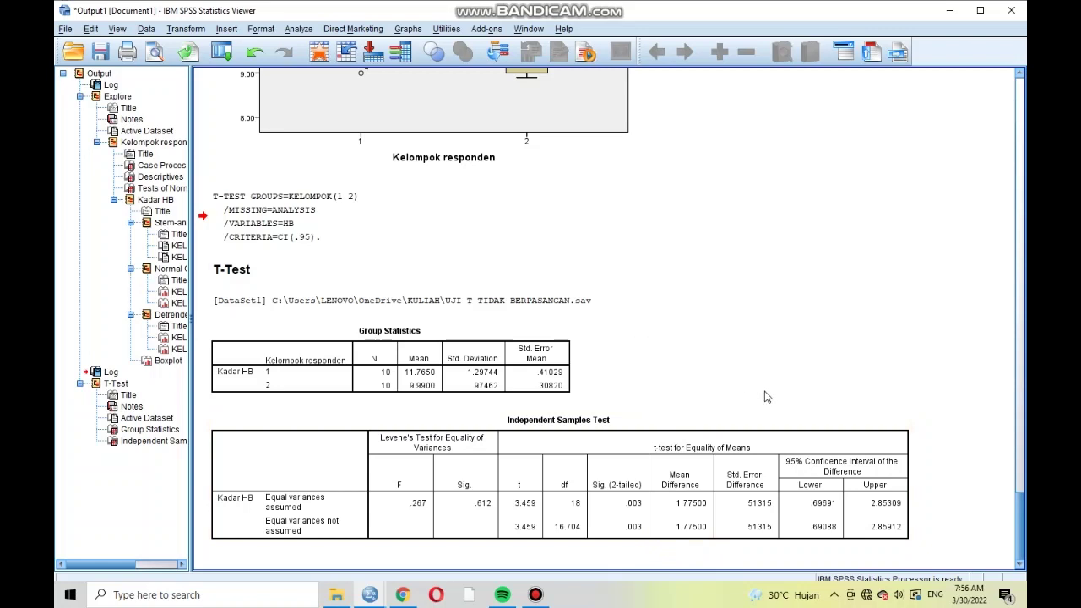
pyautogui.click(670, 296)
pyautogui.click(554, 429)
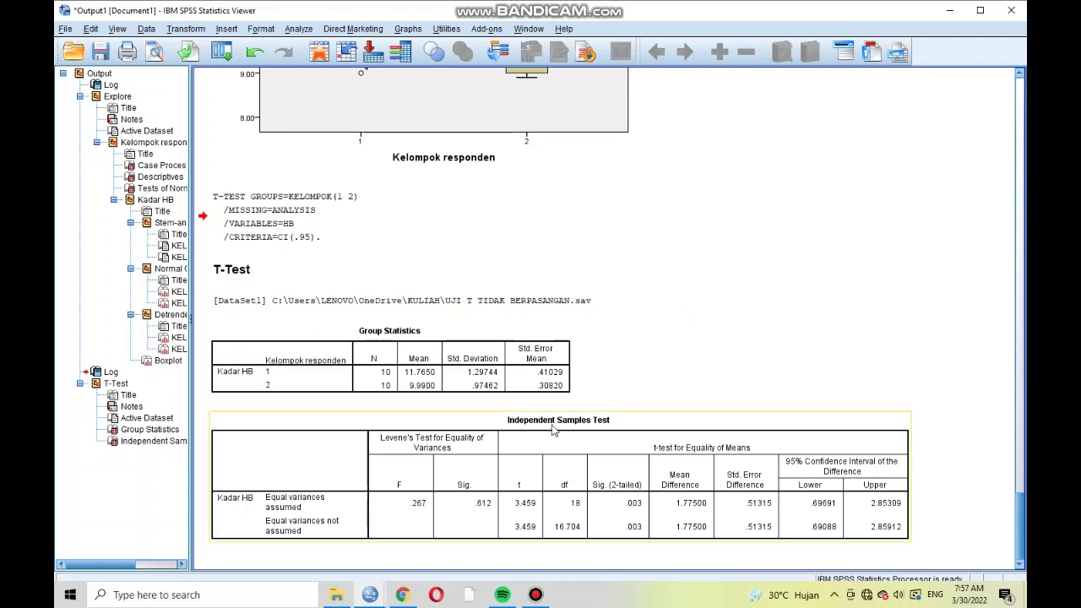